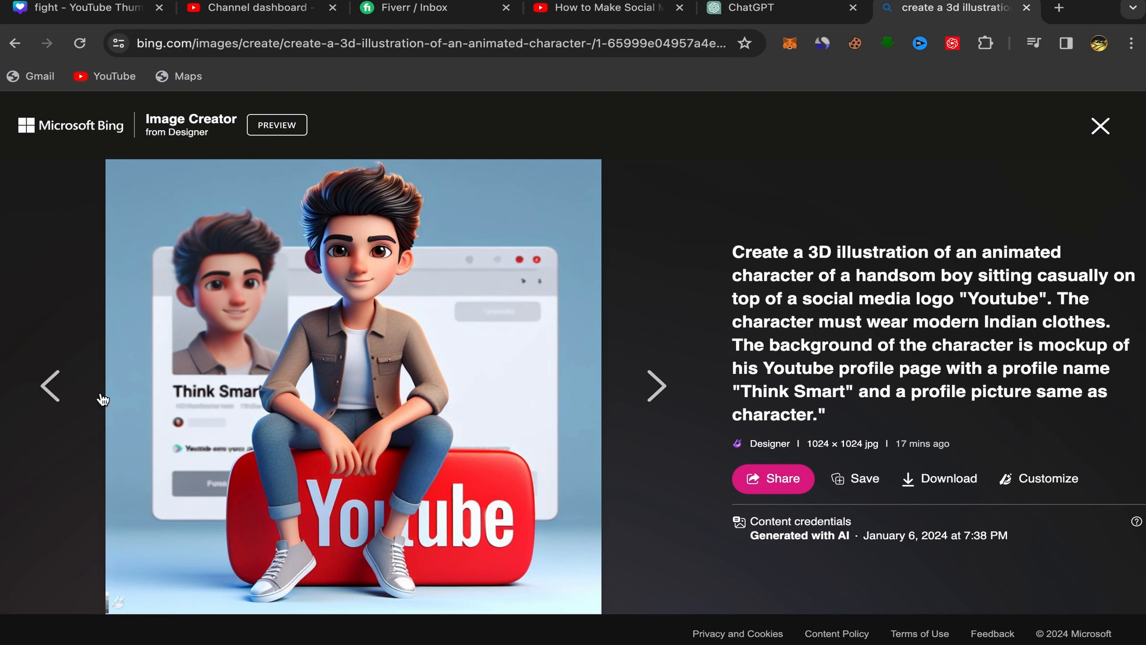
- Switch to Safari, open Bing from the "bing ai" search results and go to the sign-in page's new-account form
left_click(54, 391)
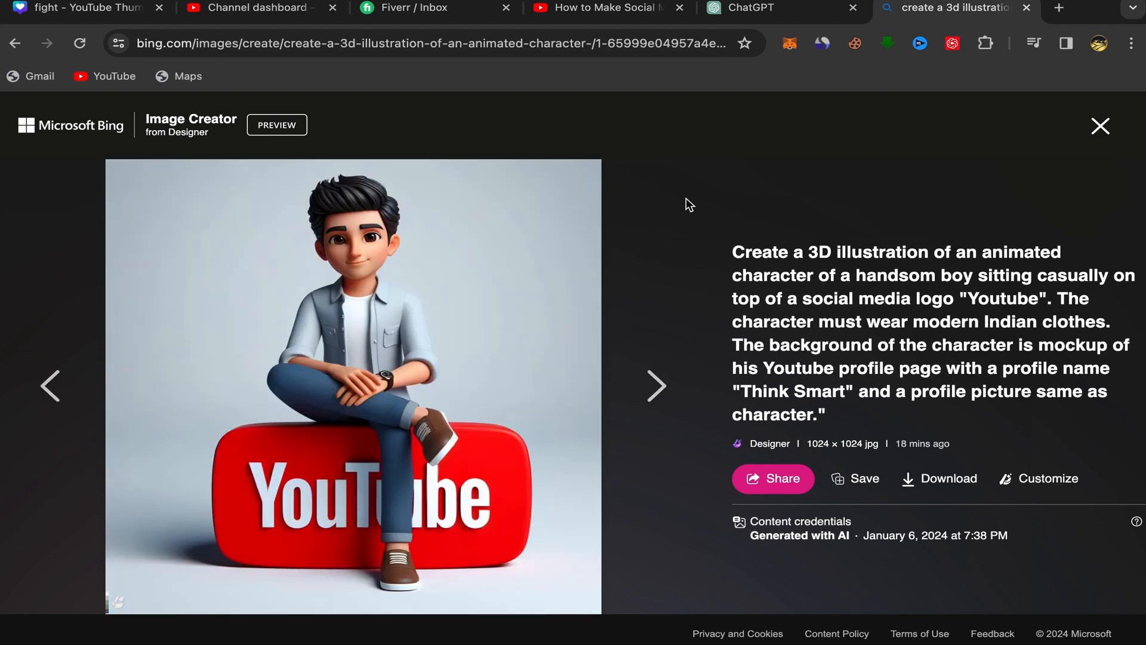
key("ctrl+Up")
left_click(495, 42)
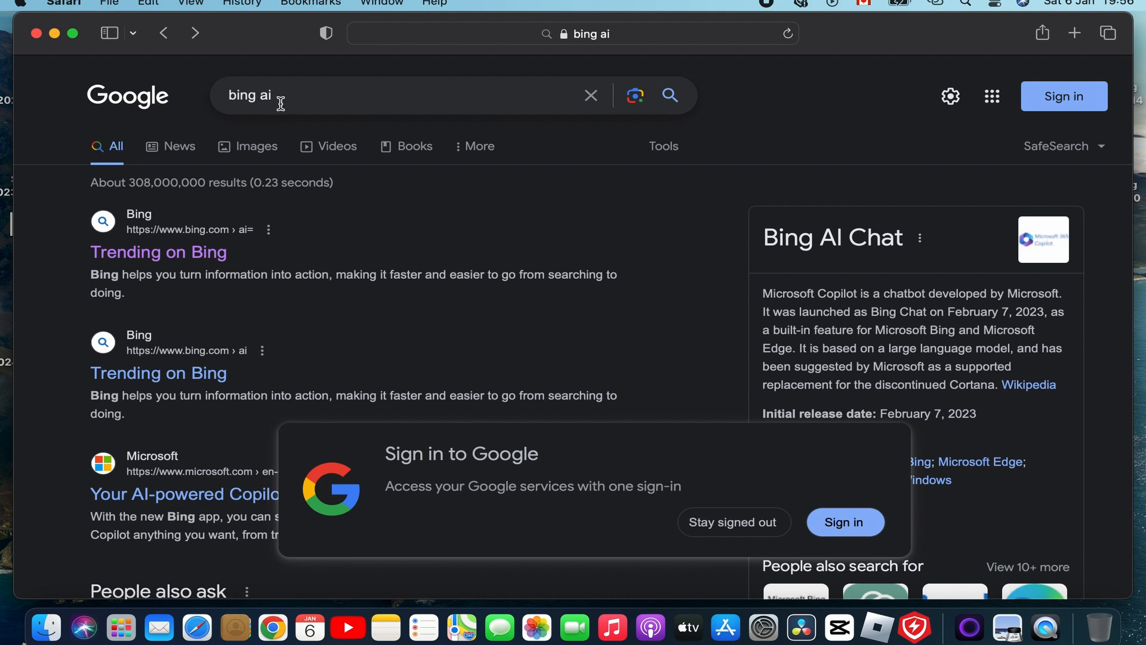
left_click(146, 256)
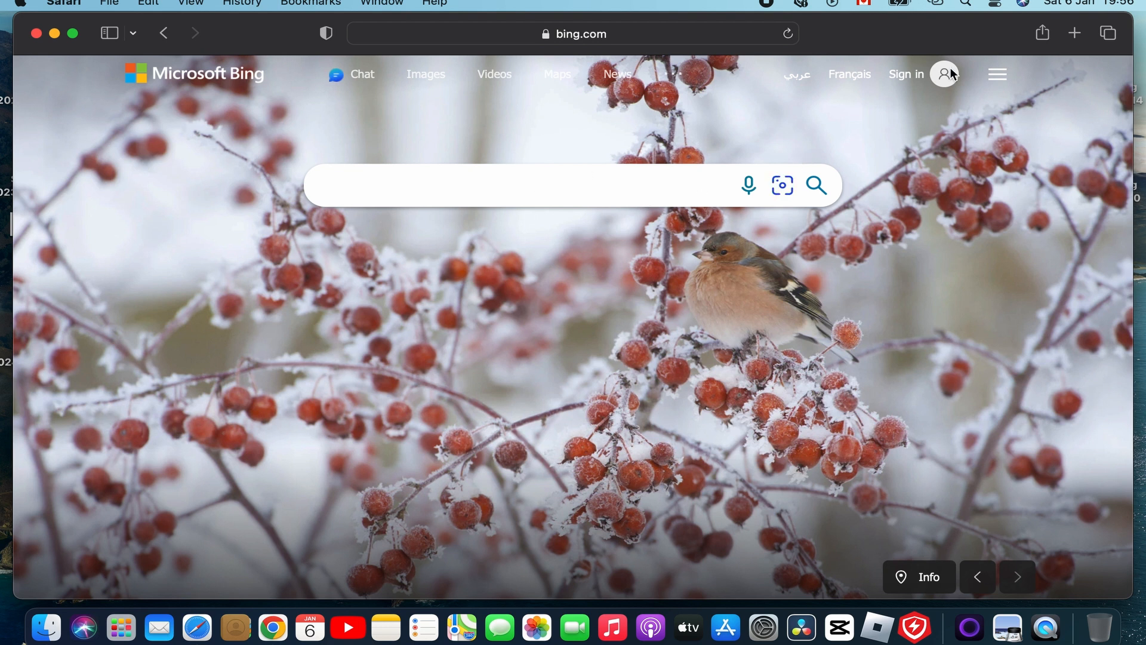
left_click(905, 77)
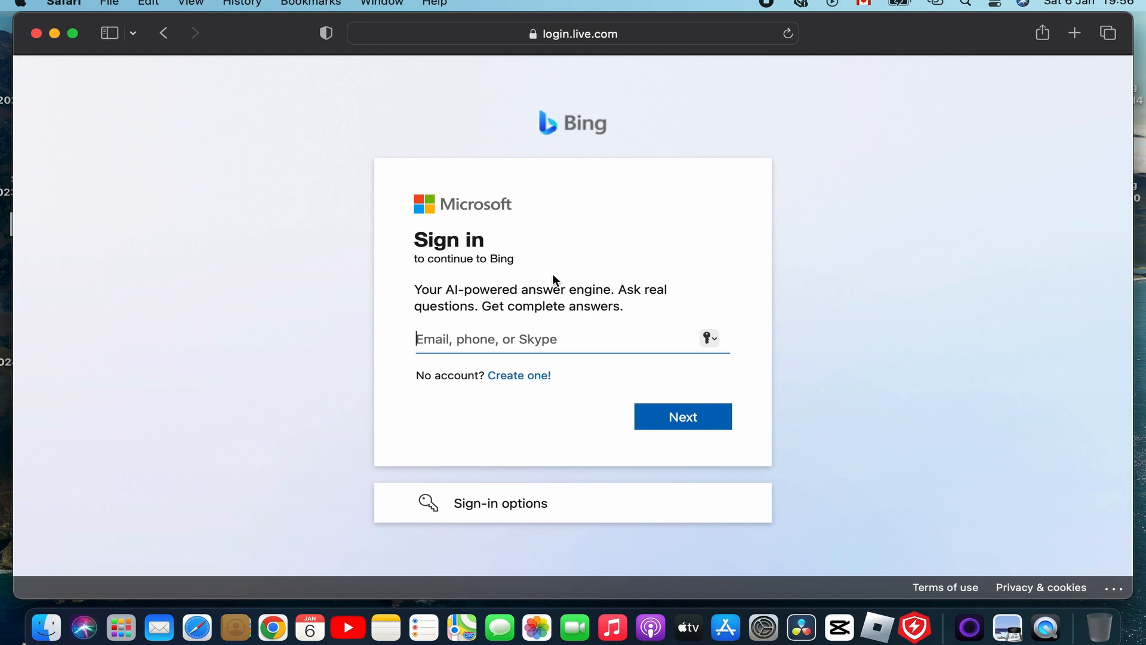
left_click(503, 376)
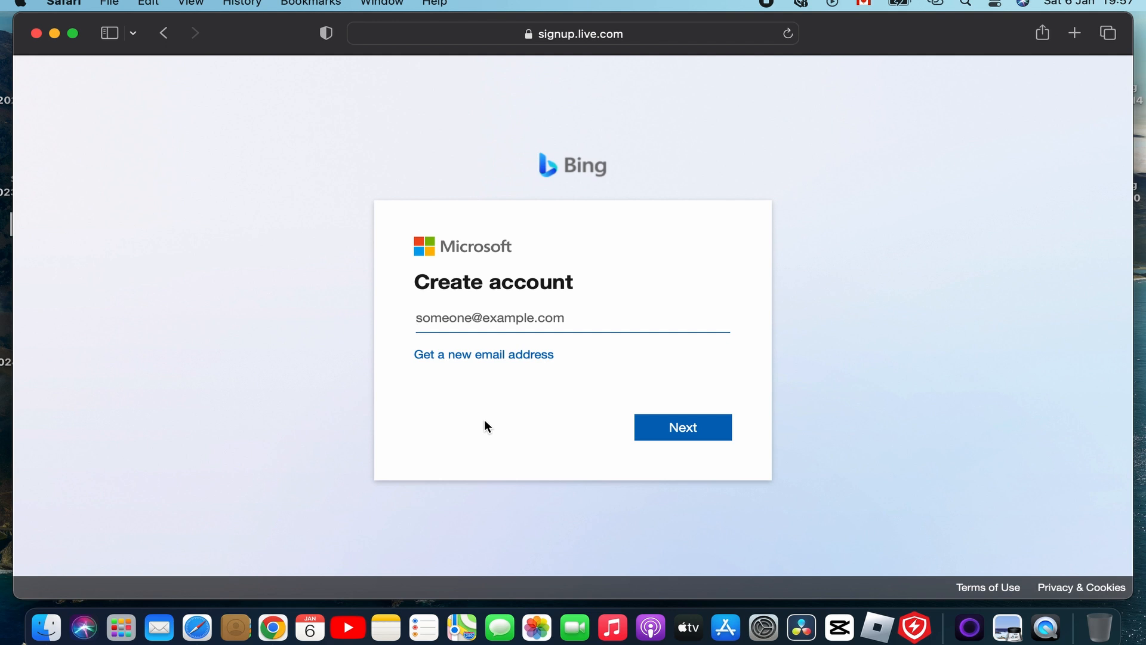
- Switch back to Image Creator in Chrome and close the enlarged YouTube image
key("ctrl+Up")
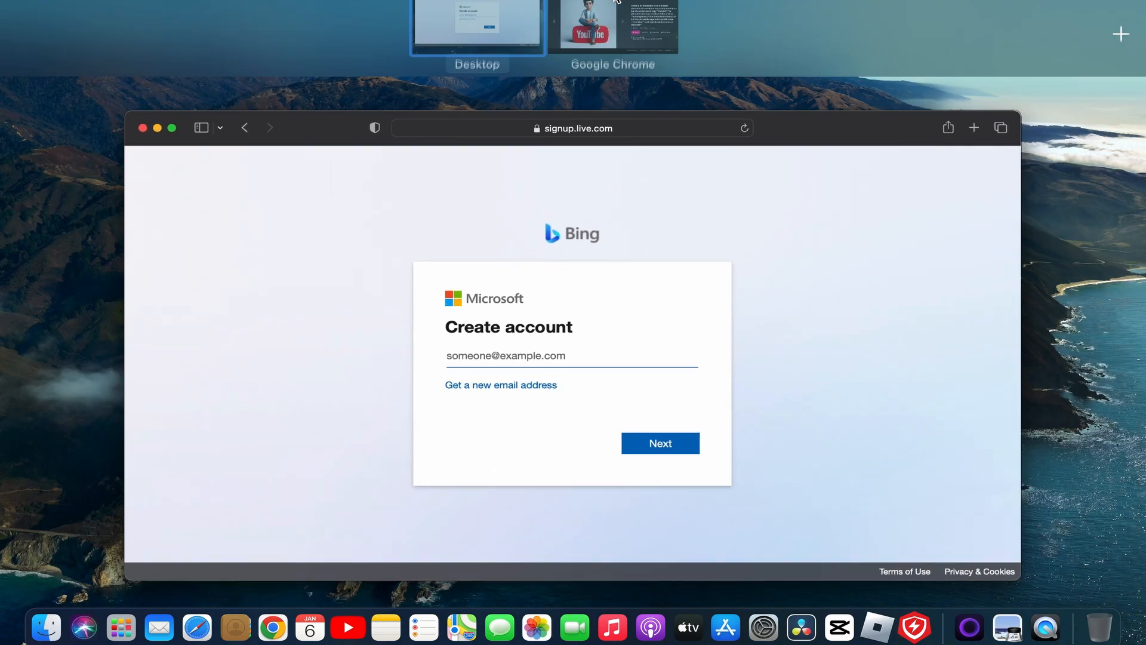
left_click(610, 64)
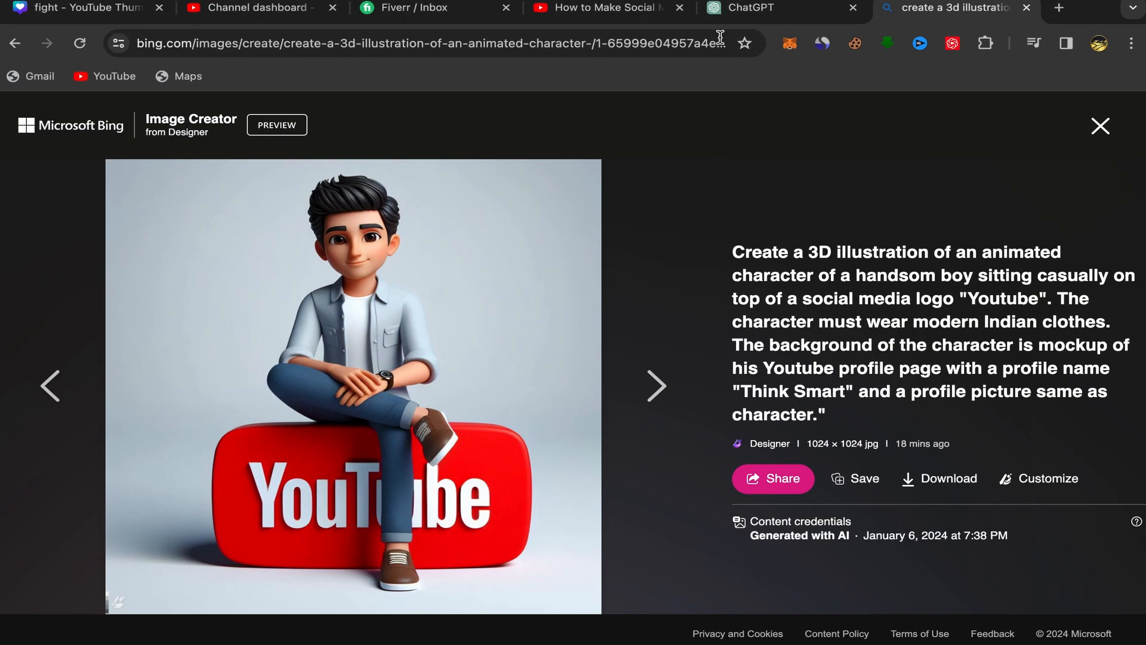
left_click(1100, 125)
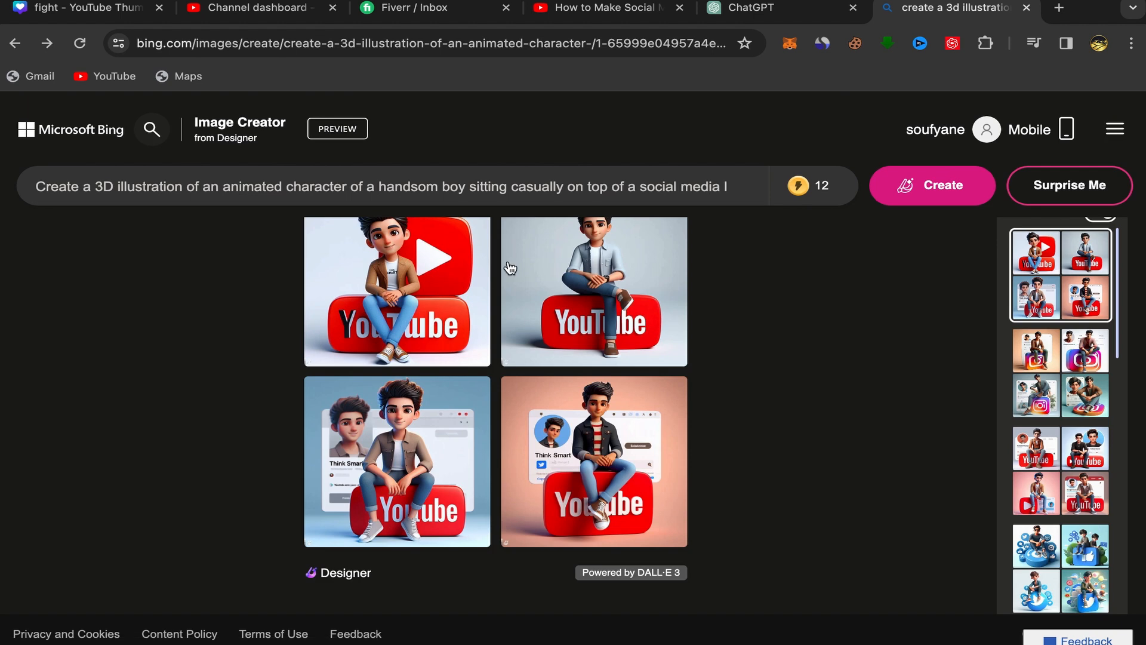
- Clear the image prompt and paste in the copied 3D character prompt with the "Think Smart" profile name
scroll(668, 300, "up", 2)
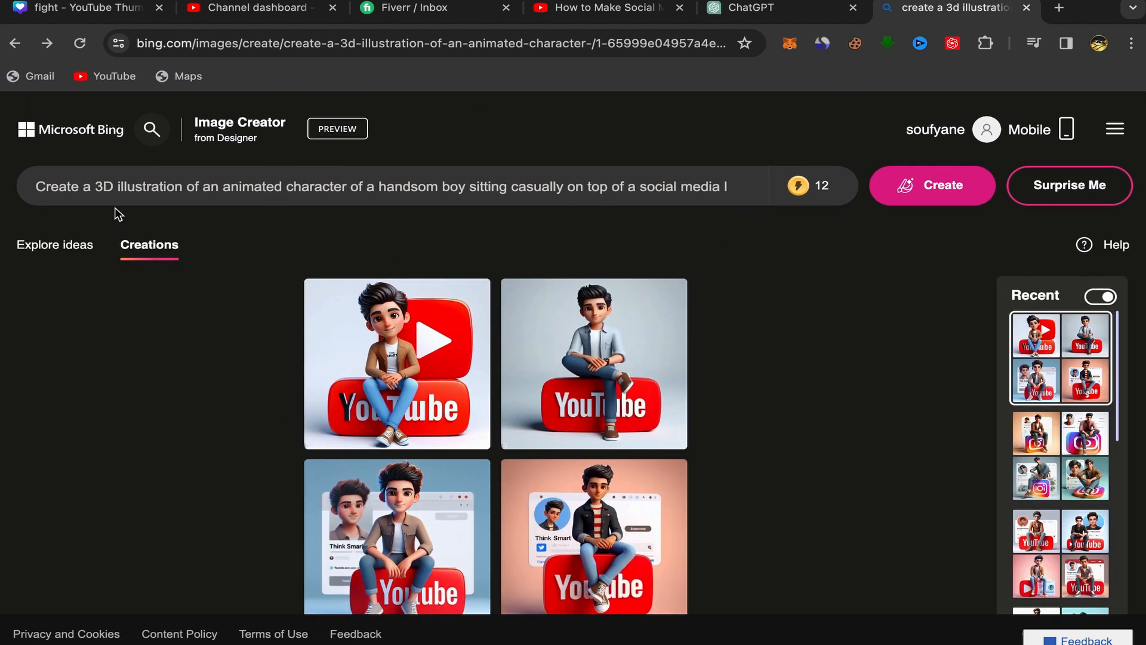
left_click(57, 198)
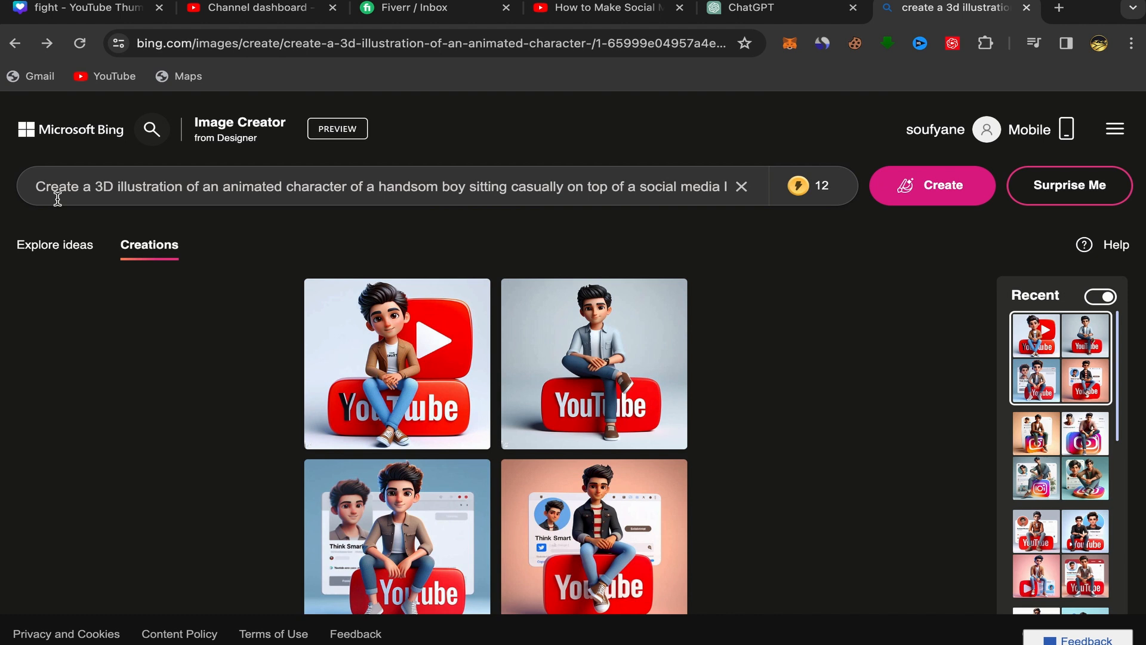
left_click(741, 188)
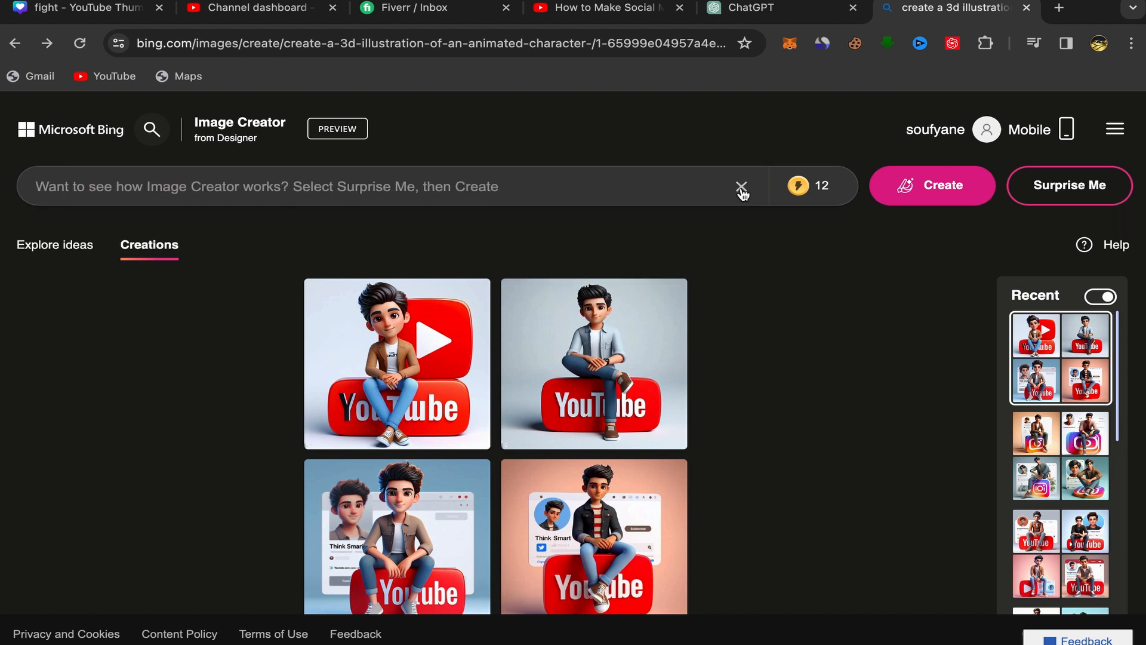
right_click(45, 186)
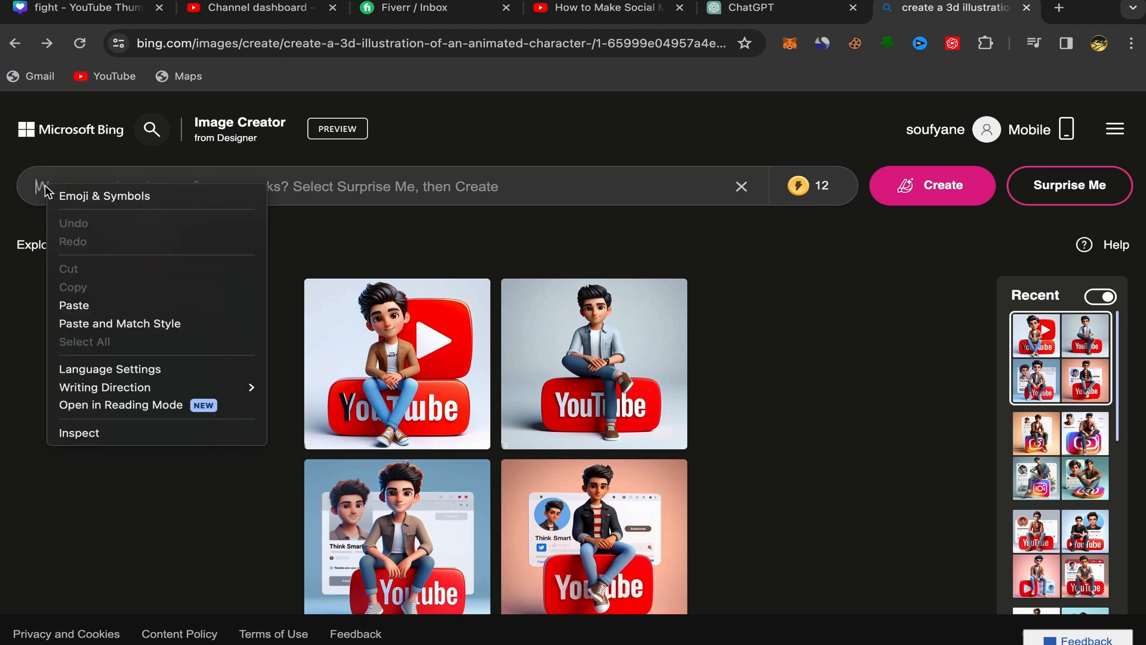
left_click(87, 306)
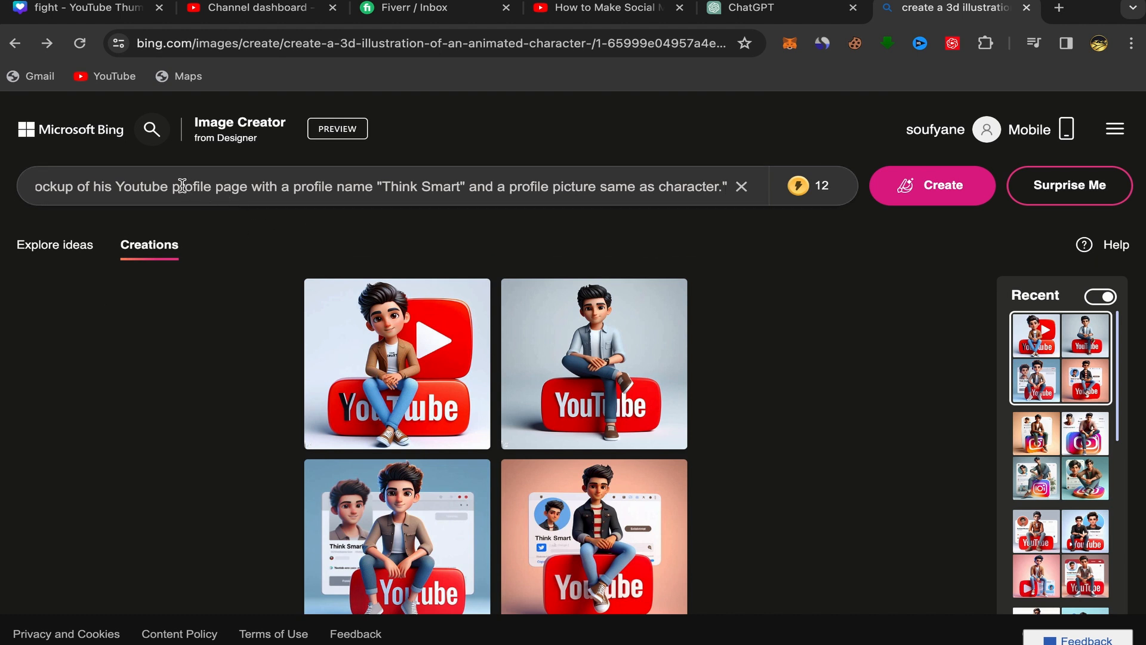
- Change the social media logo name quoted in the prompt to "facebook"
left_click_drag(182, 186, 35, 186)
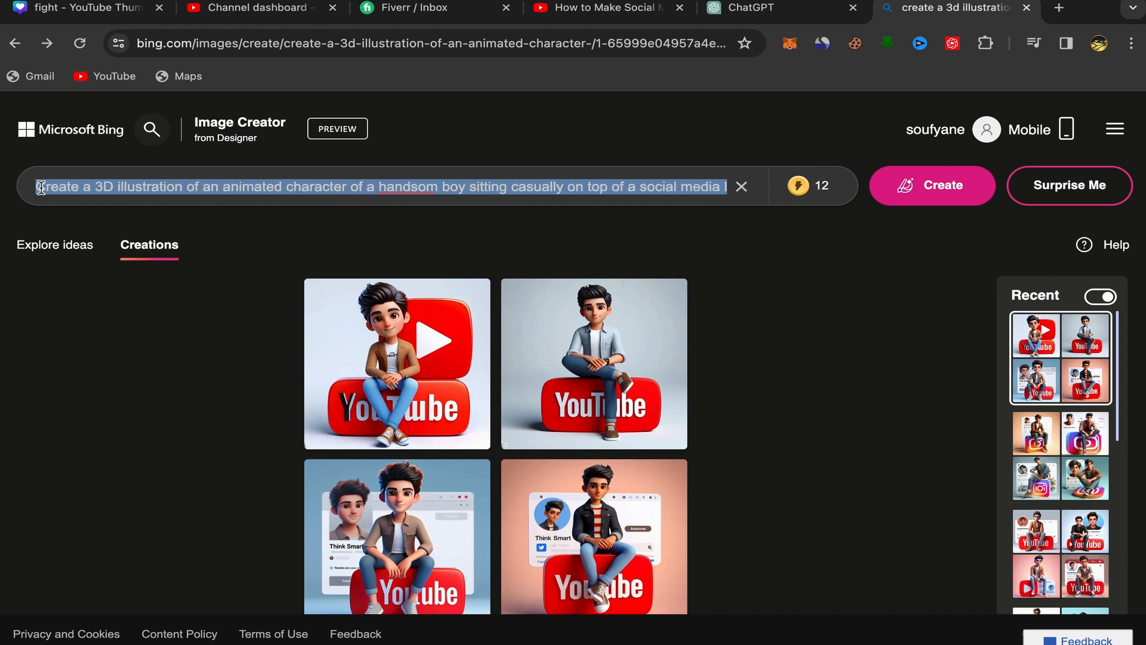
left_click(37, 189)
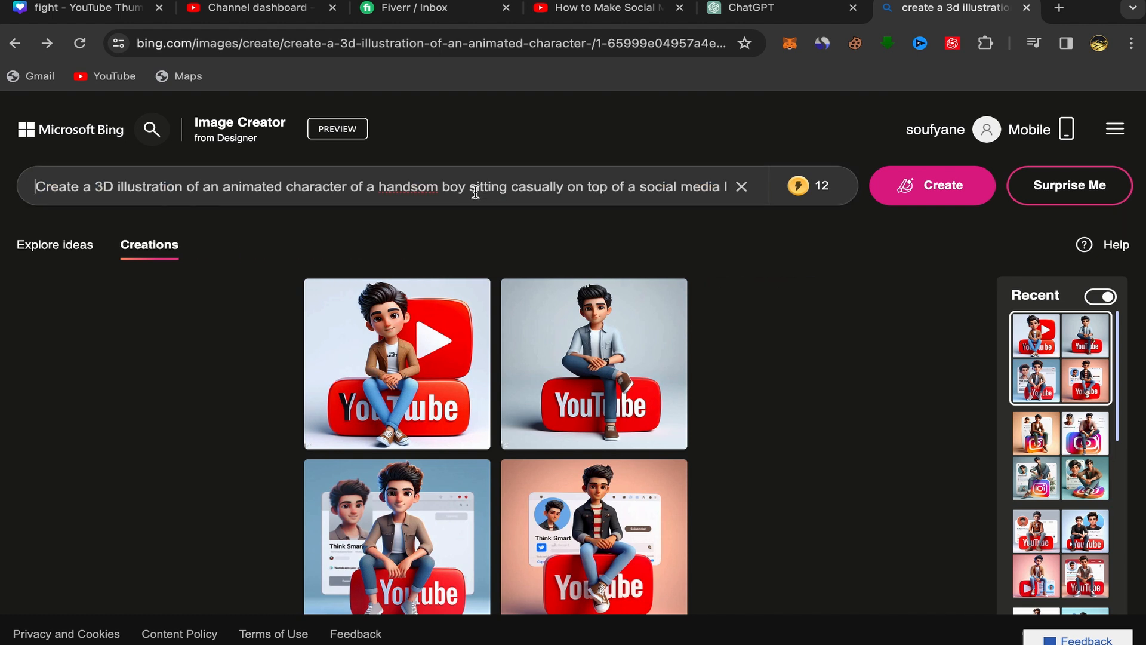
scroll(527, 188, "right", 4)
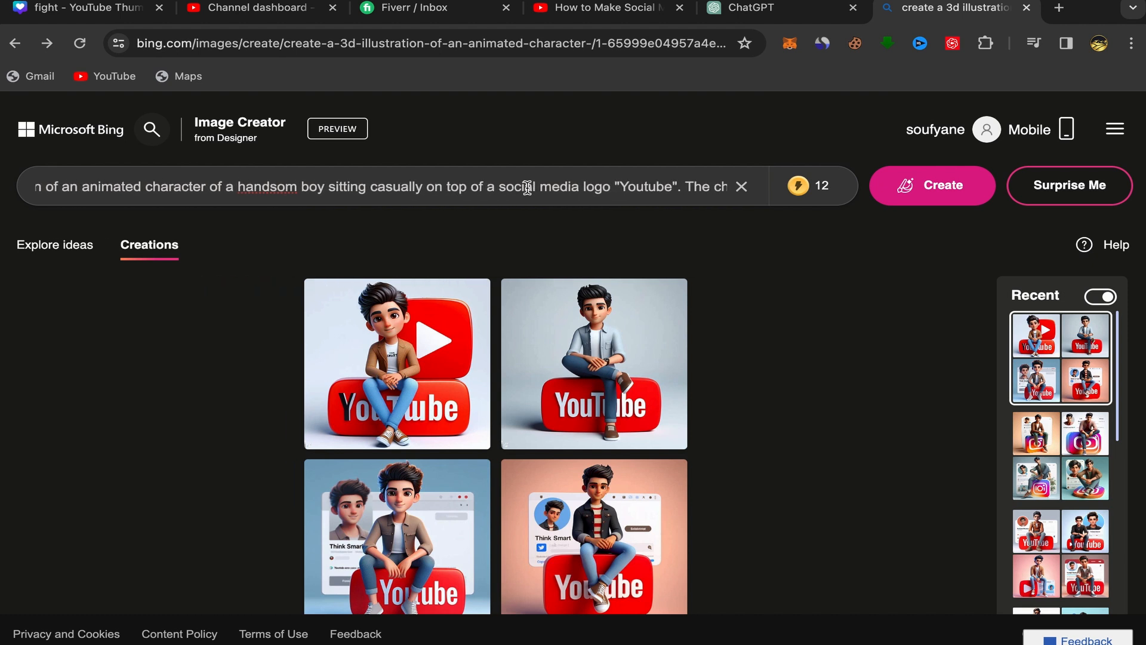
scroll(527, 188, "right", 1)
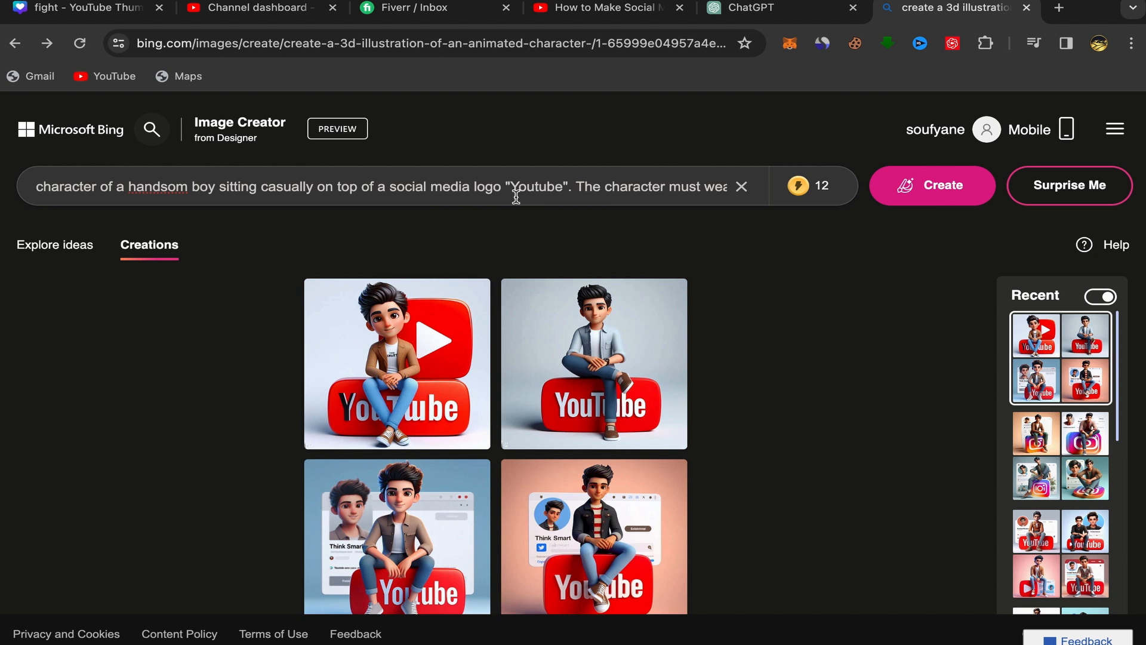
left_click(561, 189)
key("BackSpace")
key("BackSpace")
key("BackSpace")
key("BackSpace")
key("BackSpace")
key("BackSpace")
key("BackSpace")
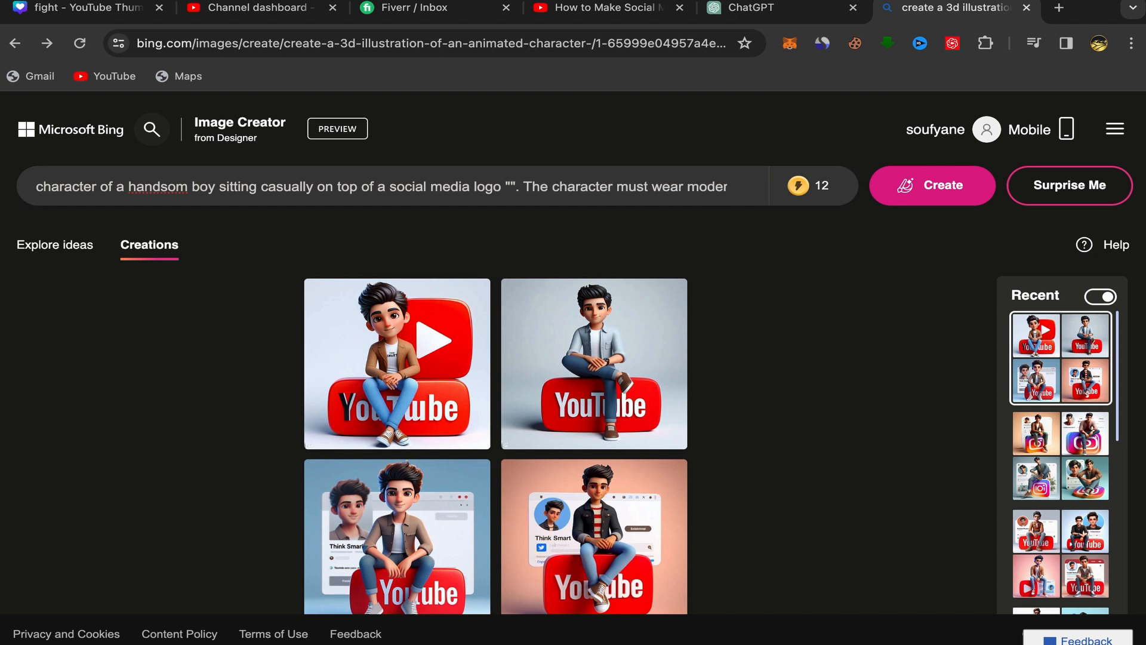
type("faceboo")
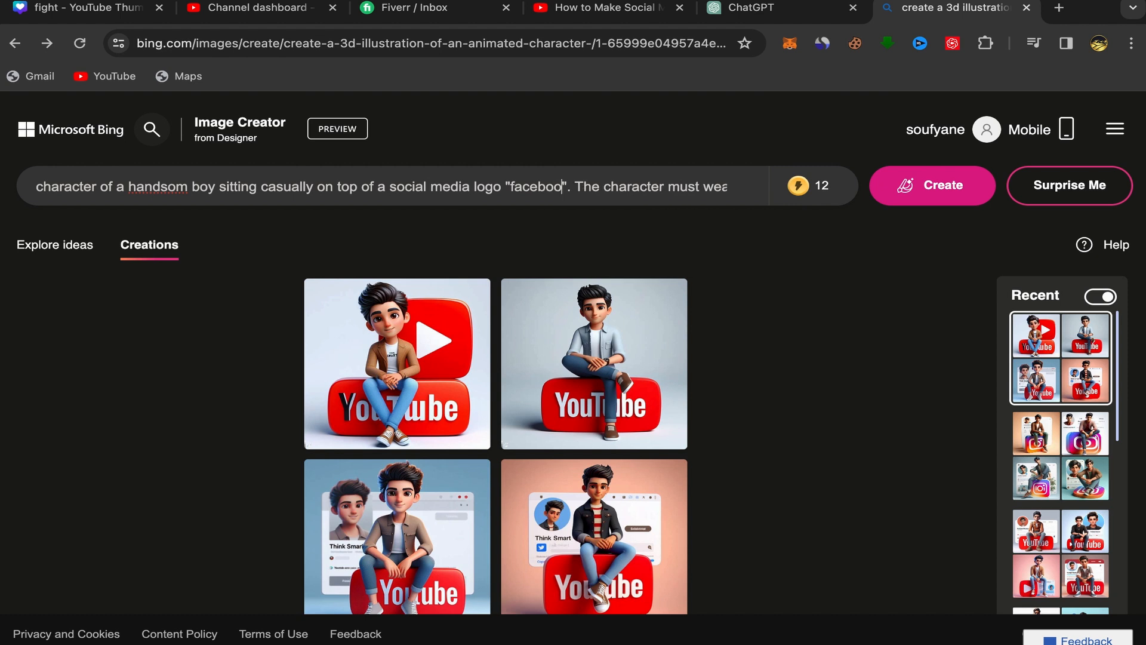
type("k")
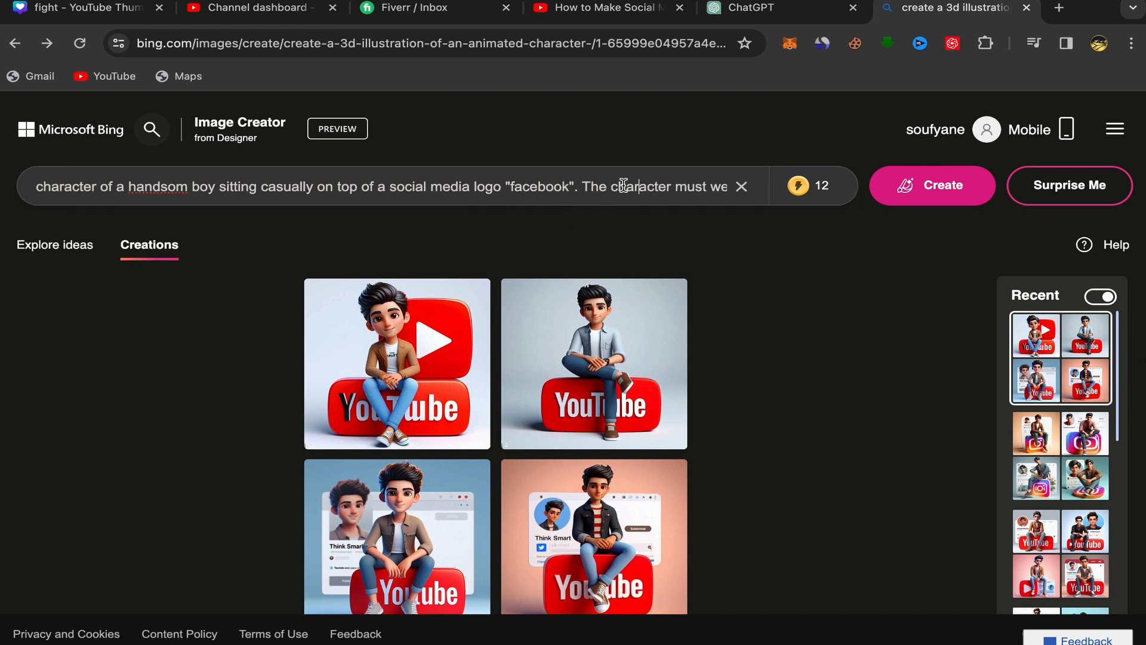
- Change the platform of the background profile page mockup in the prompt to facebook
scroll(623, 186, "right", 10)
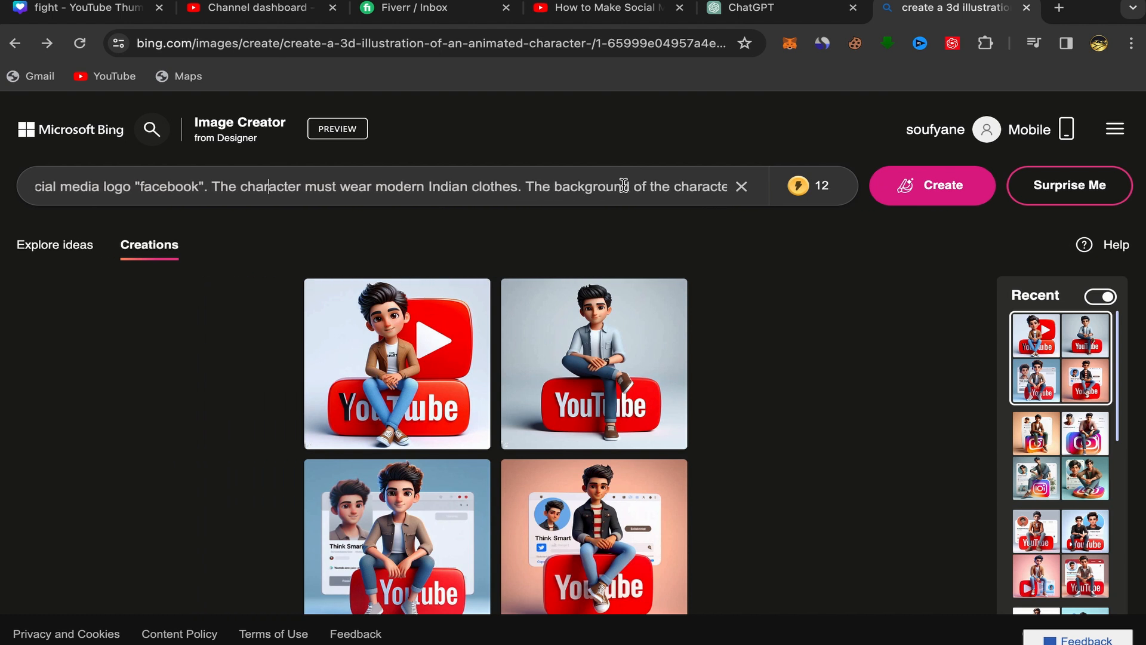
scroll(624, 186, "right", 5)
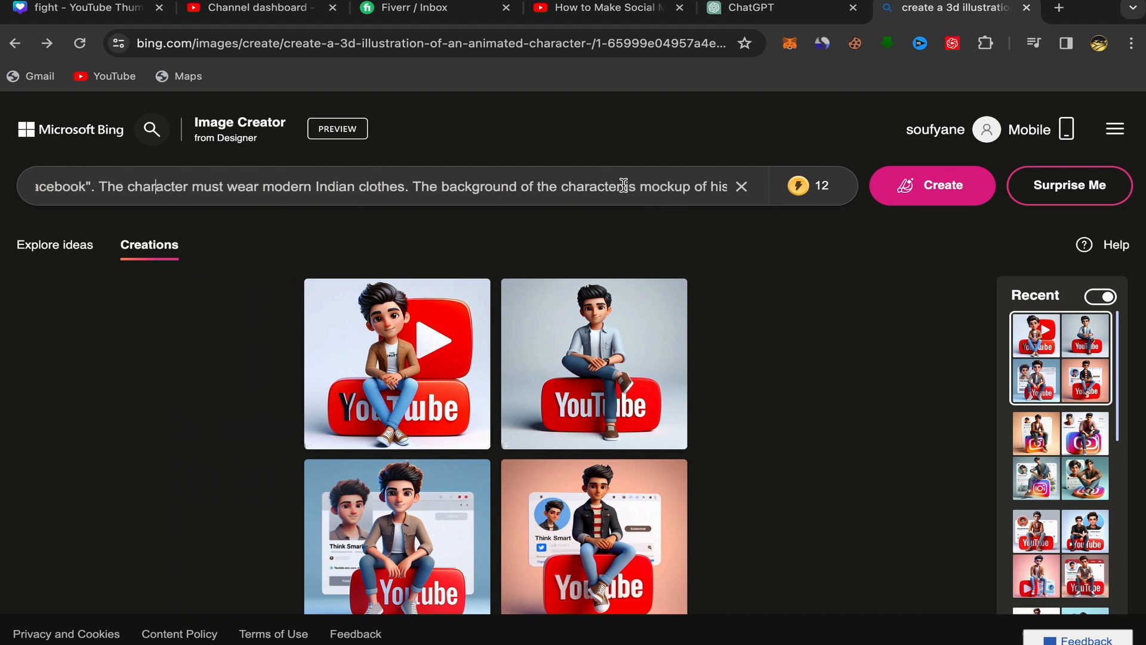
scroll(623, 186, "right", 6)
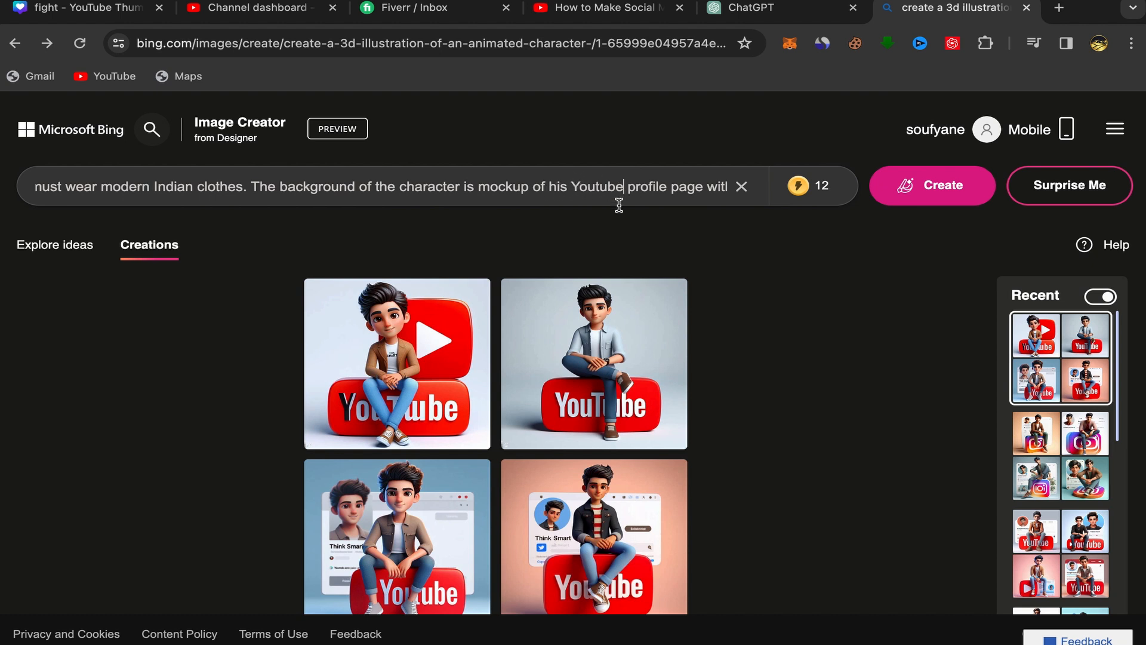
key("BackSpace")
key("BackSpace")
key("BackSpace")
key("BackSpace")
key("BackSpace")
key("BackSpace")
key("BackSpace")
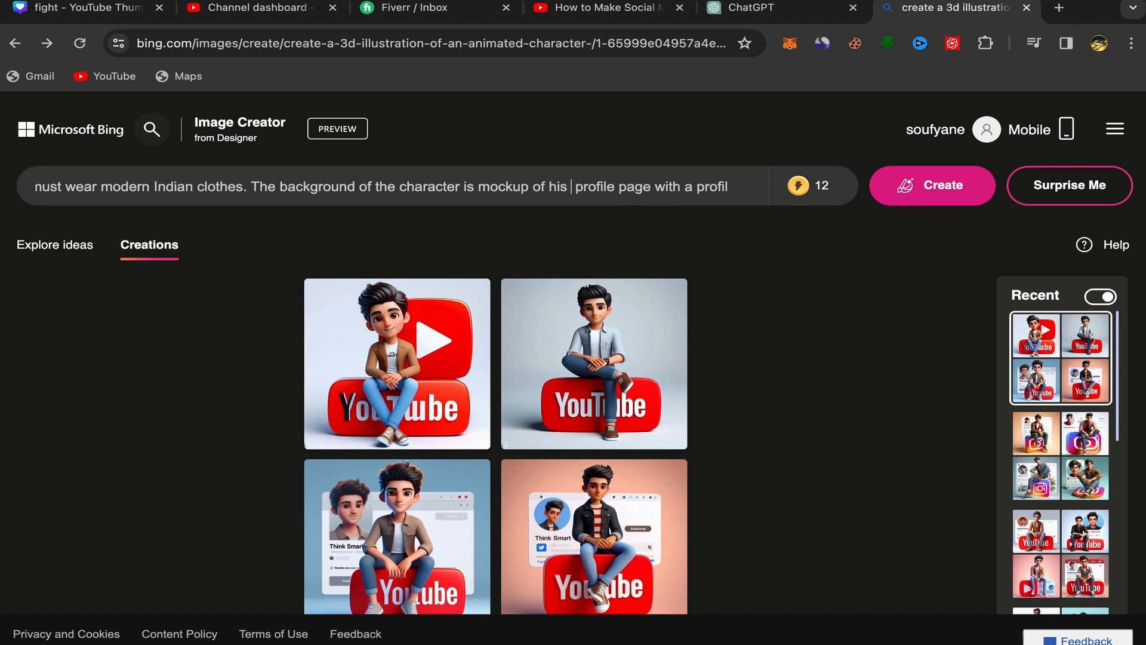
type("faceb")
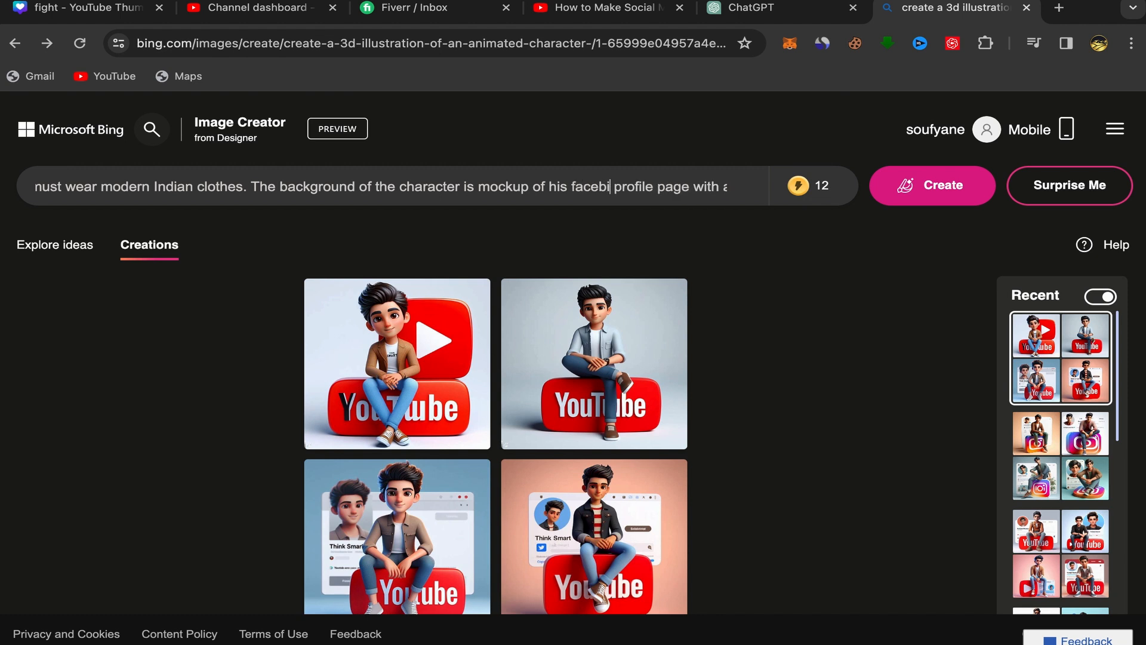
type("ook")
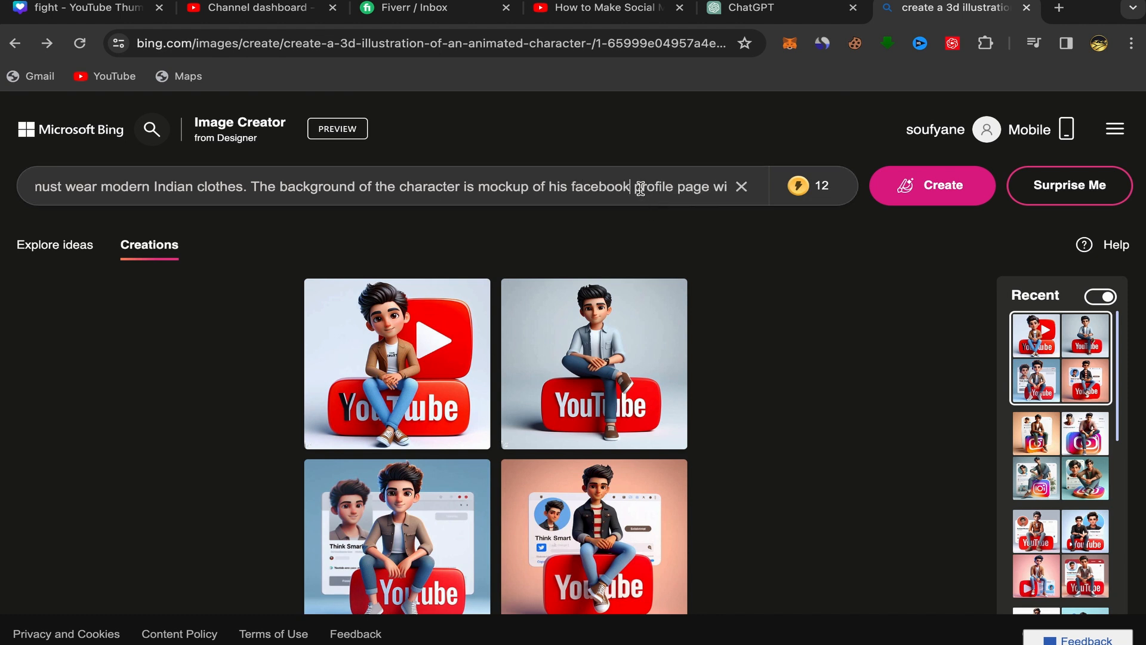
- Check the rest of the prompt through the "Think Smart" profile name and generate the images
scroll(640, 189, "right", 4)
scroll(639, 188, "right", 2)
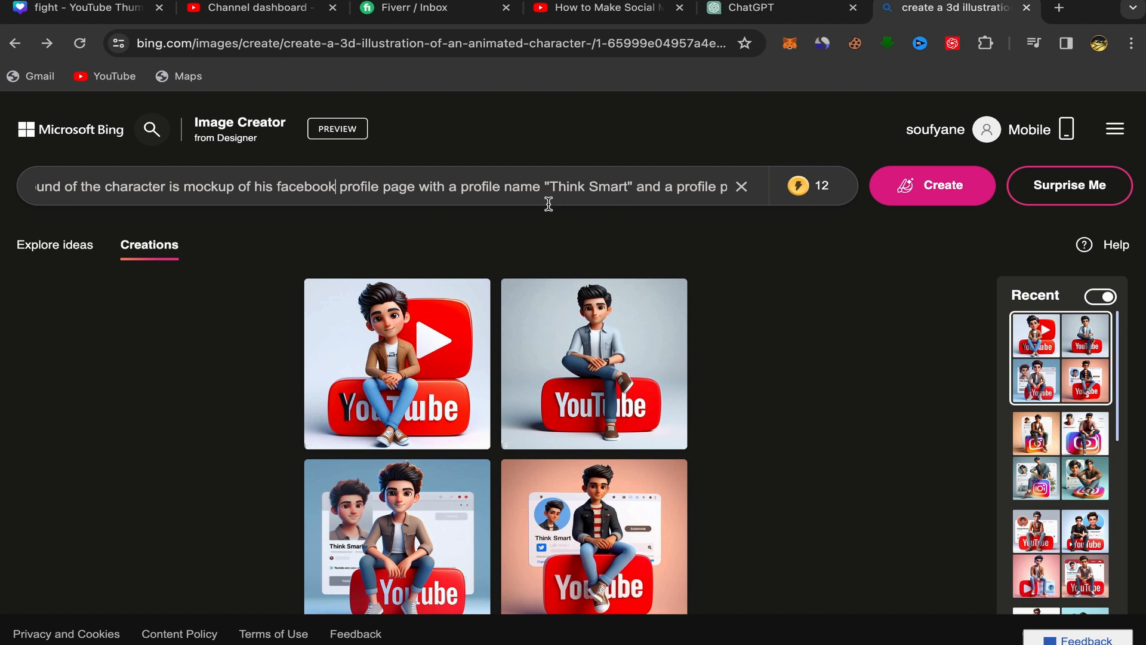
scroll(626, 185, "right", 3)
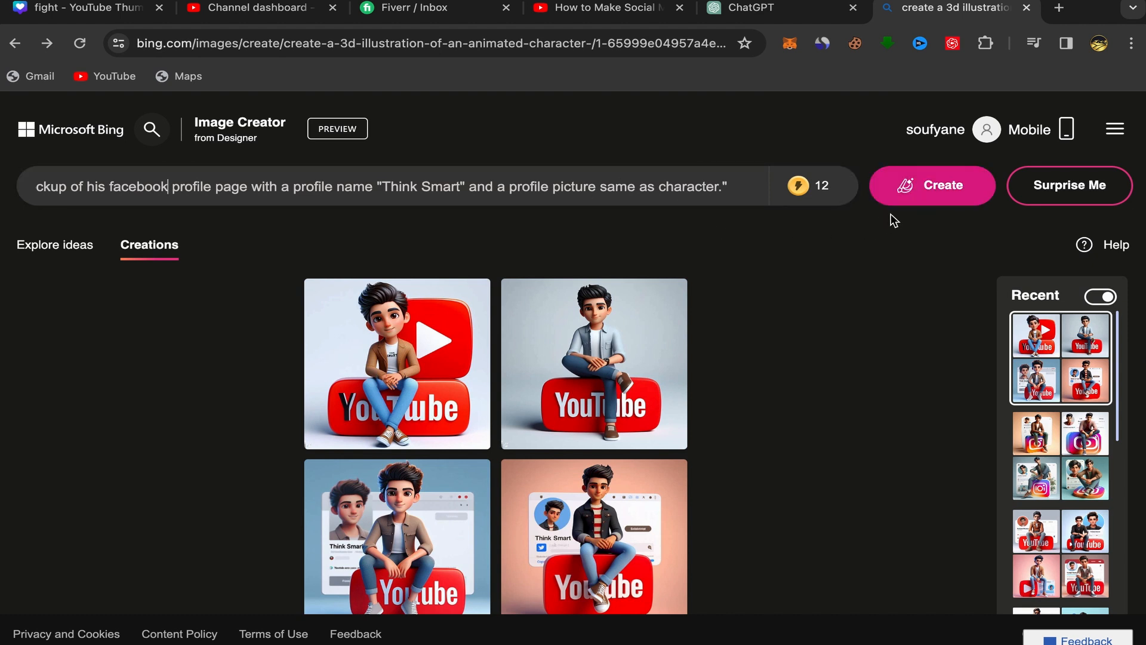
left_click(935, 189)
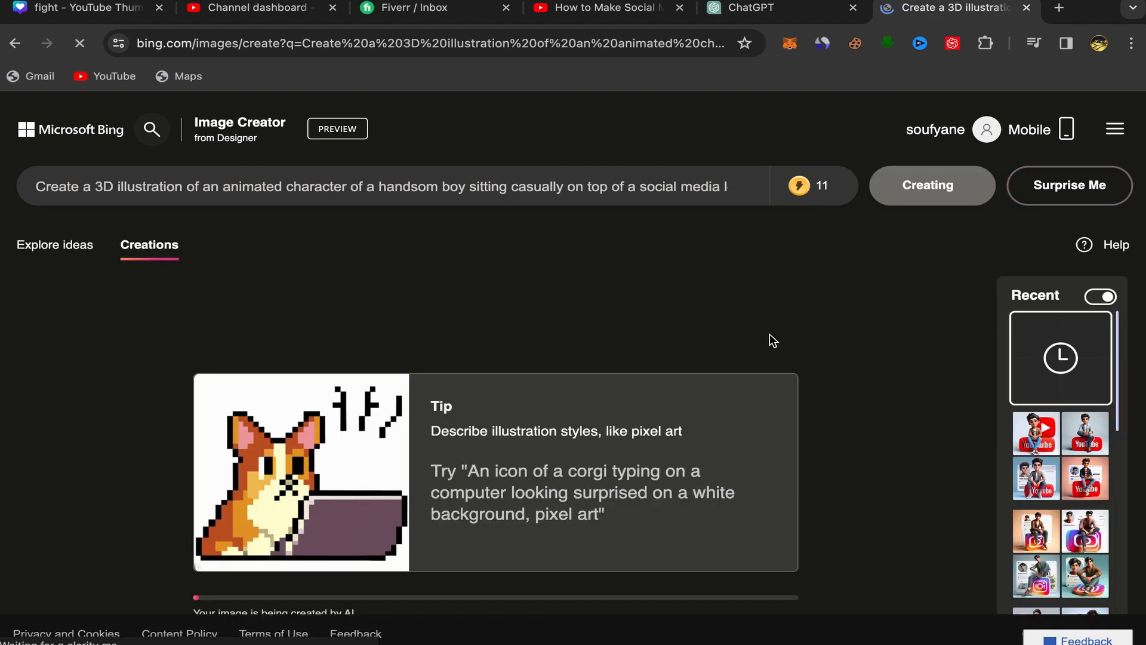
- Enlarge the first generated facebook image and browse through the other results
scroll(769, 338, "down", 1)
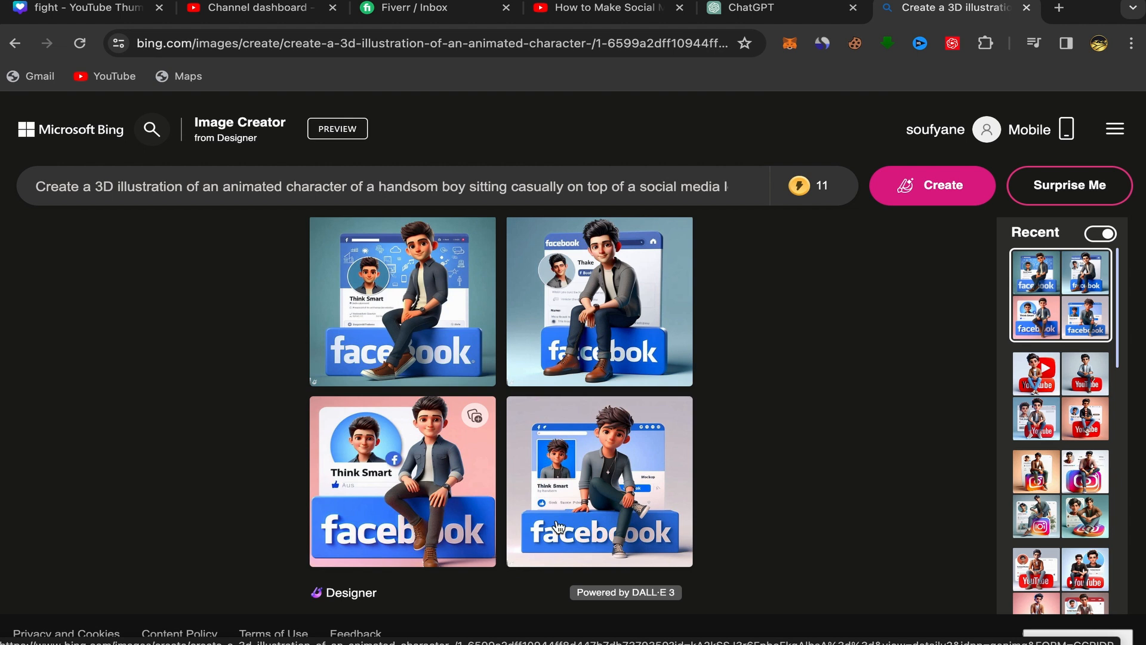
left_click(448, 311)
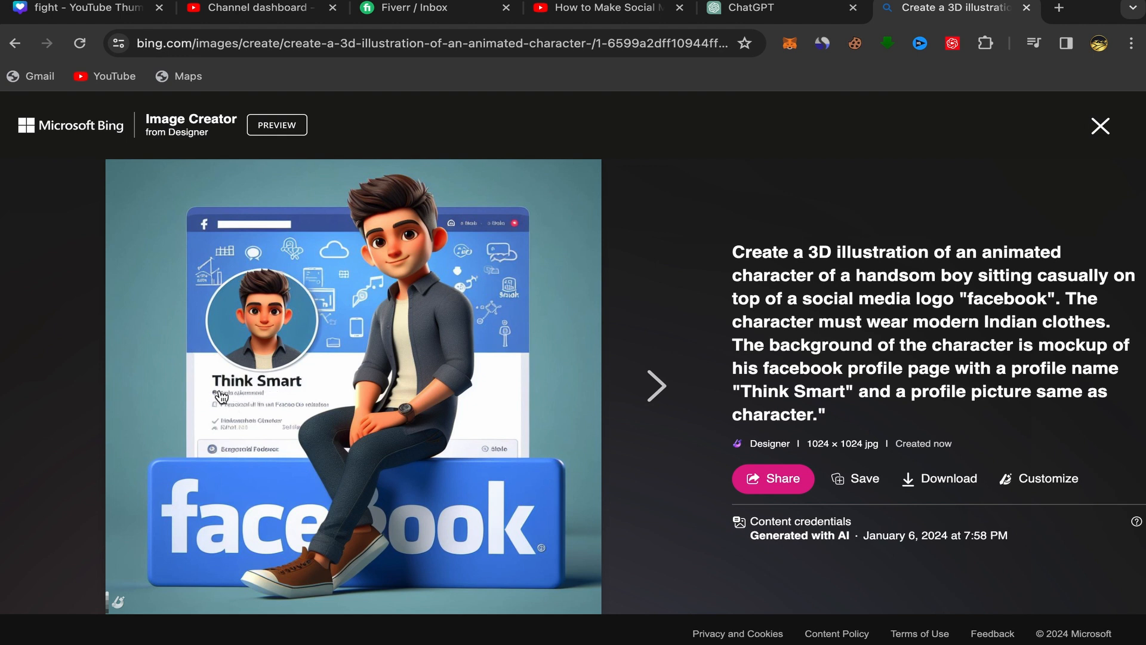
left_click(655, 389)
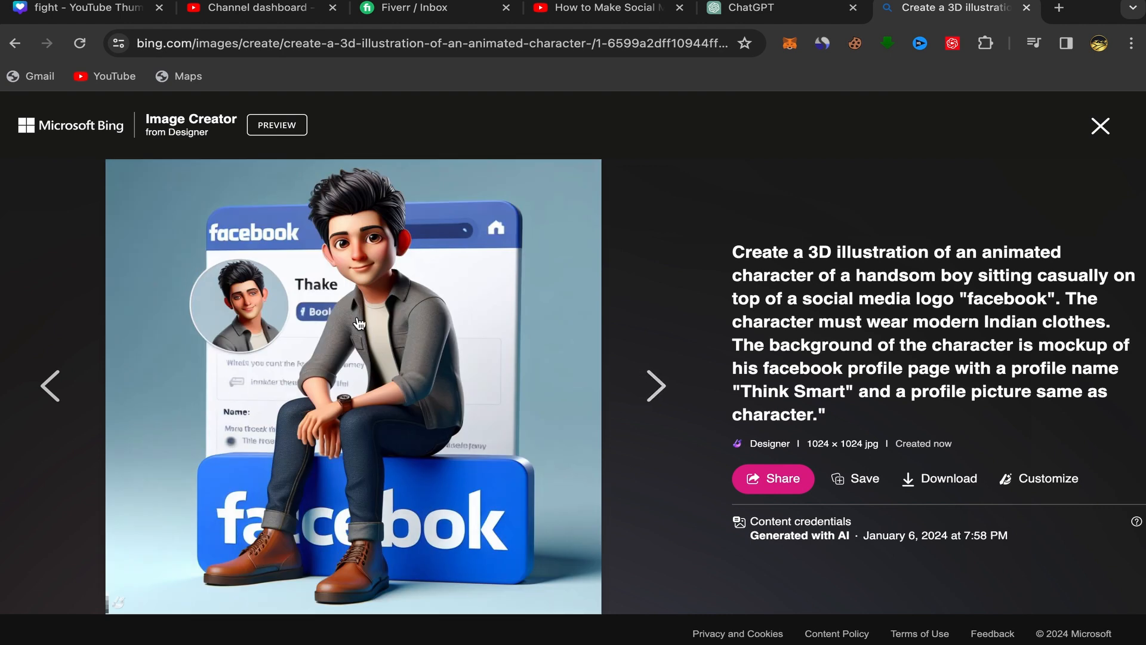
left_click(655, 391)
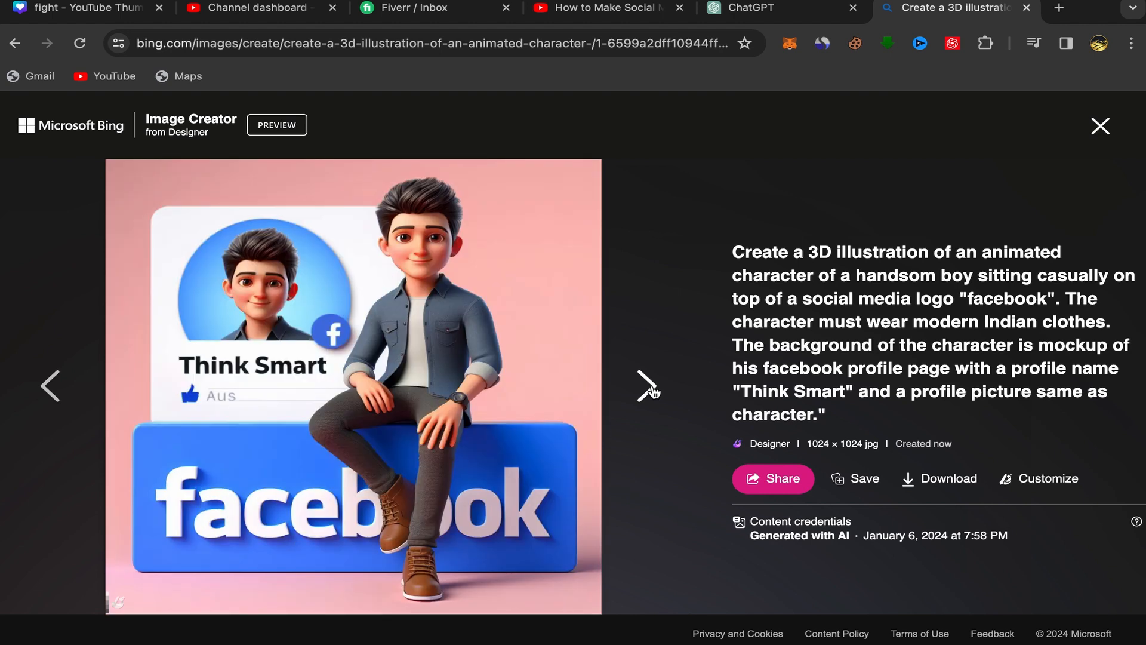
left_click(650, 388)
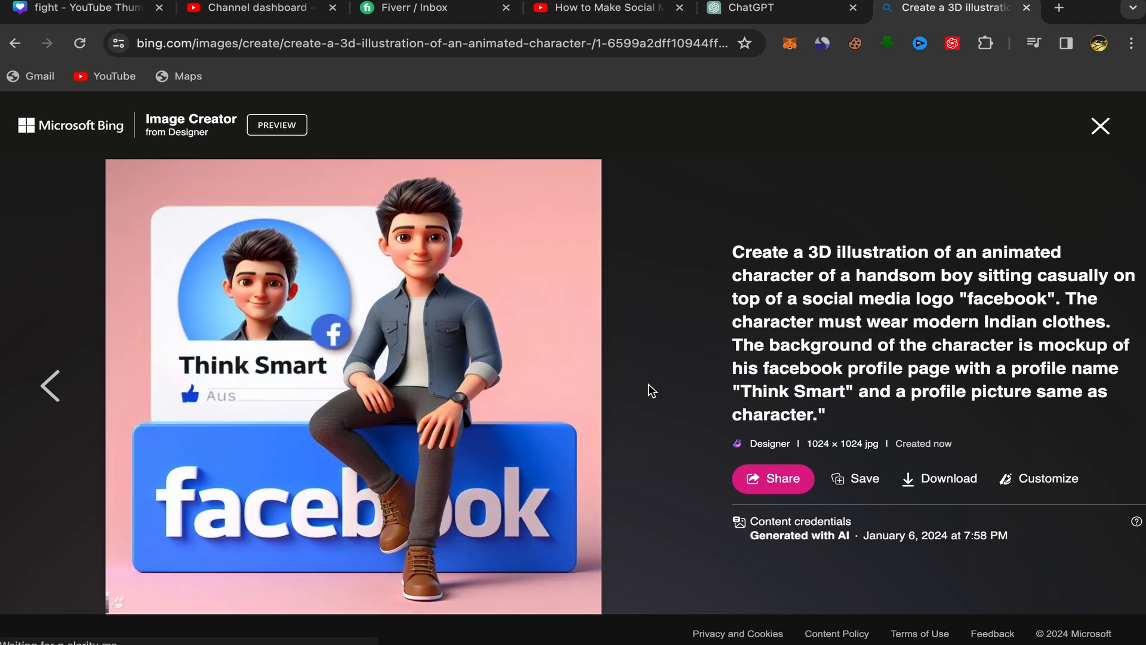